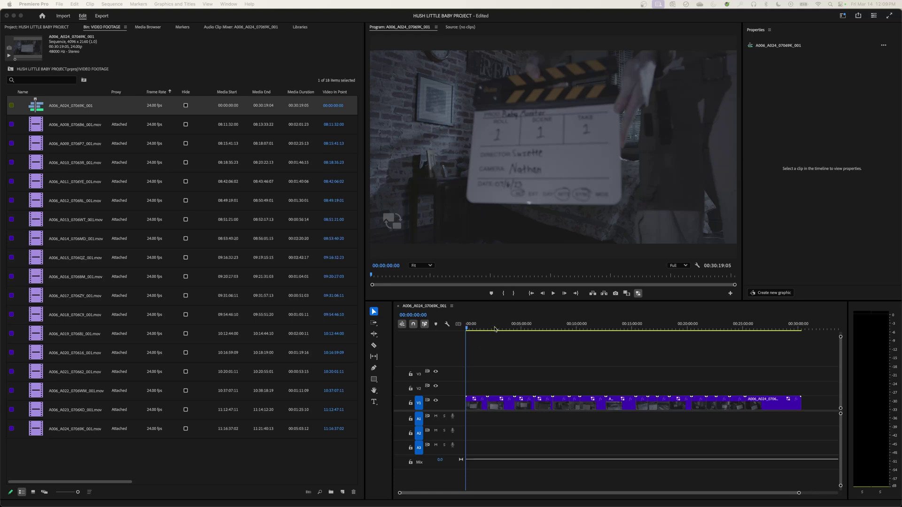
- Scrub the timeline to 00:03:27:21 so the monitor shows the man on the bed
drag(494, 329, 504, 329)
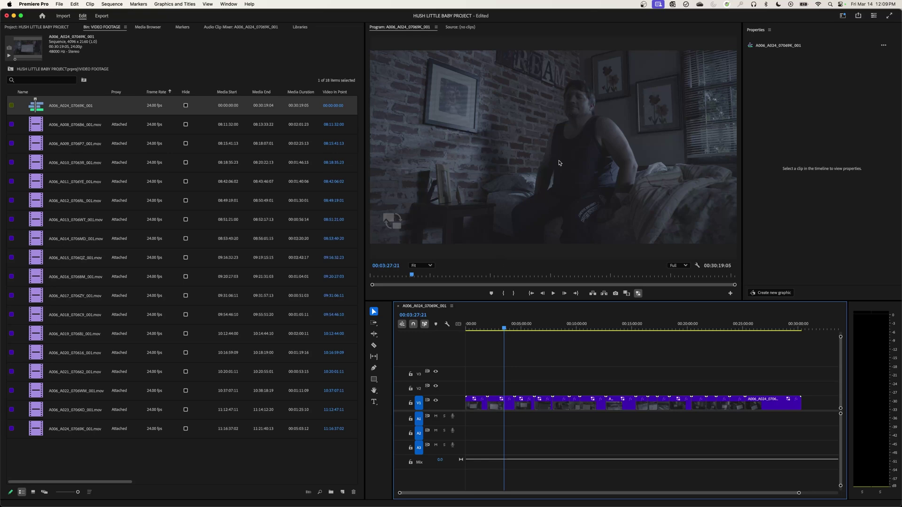
- Switch to the Editing workspace with a waveform scope and select the clip at 00:03:35:12
click(233, 5)
mouse_move(252, 17)
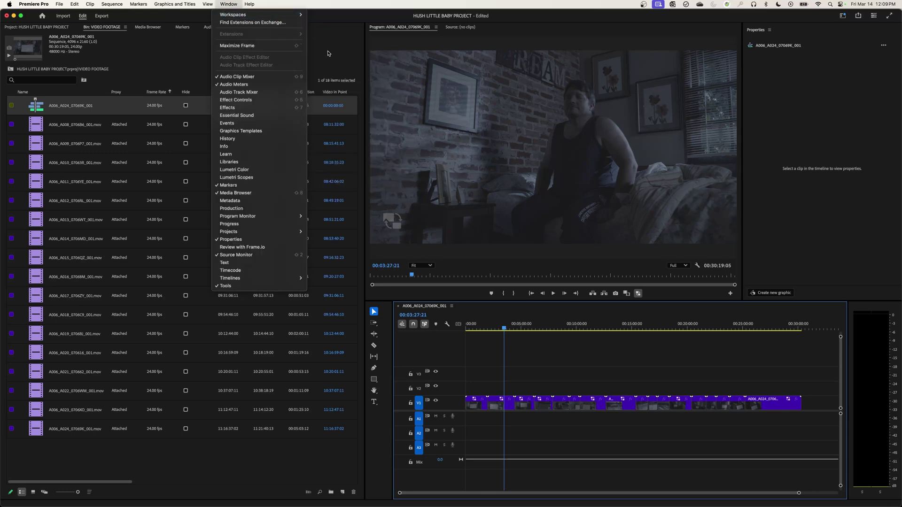
click(335, 52)
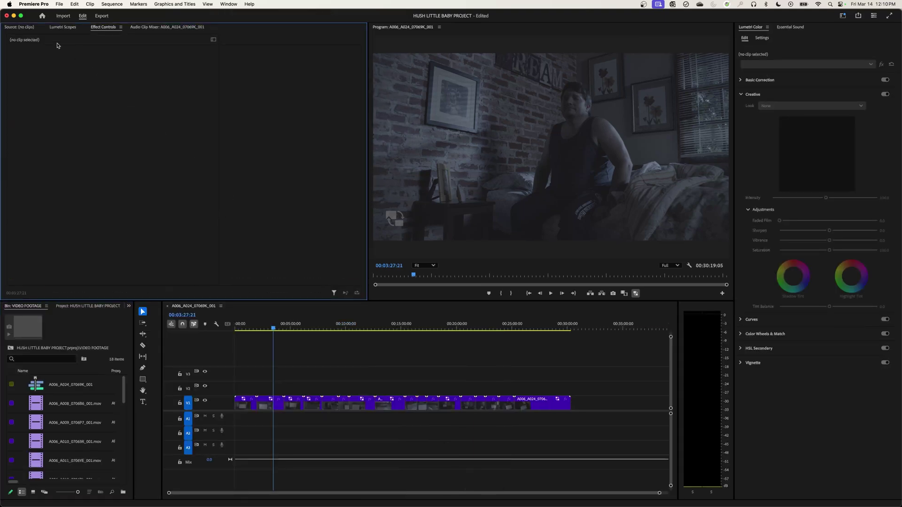
click(63, 26)
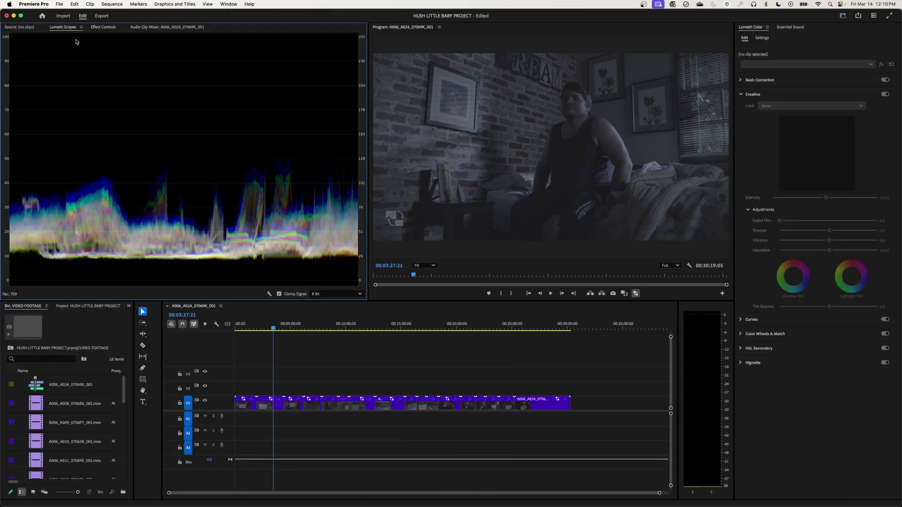
click(277, 330)
drag(277, 330, 274, 330)
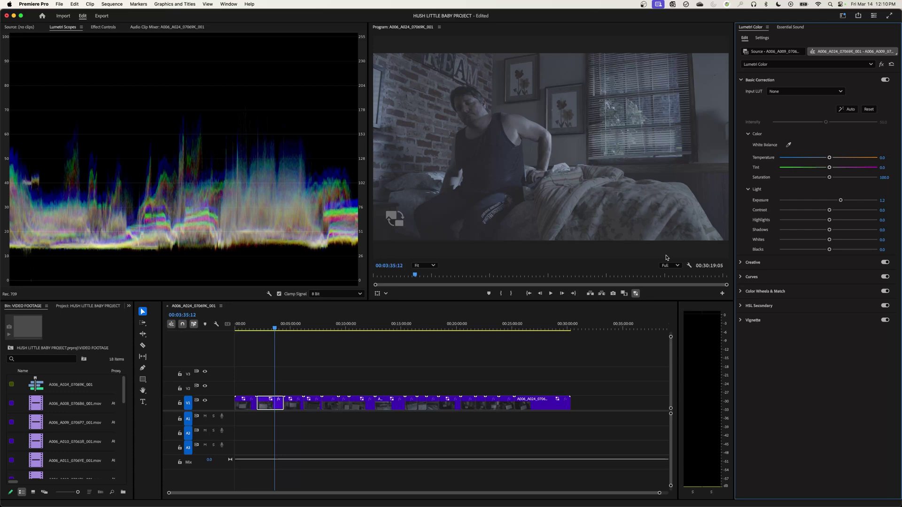
- Undo the exposure back to 0.0 and shape an S-curve on the RGB curve
key(super+z)
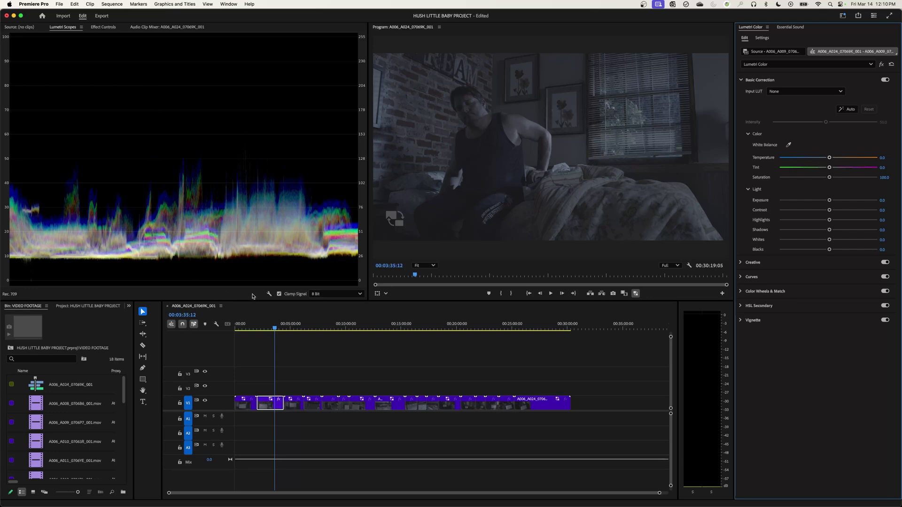
click(771, 277)
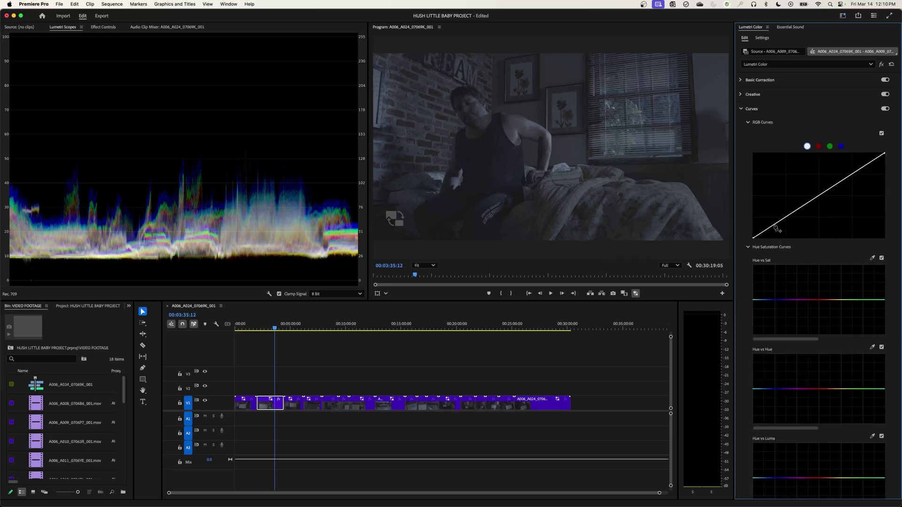
drag(782, 219, 785, 226)
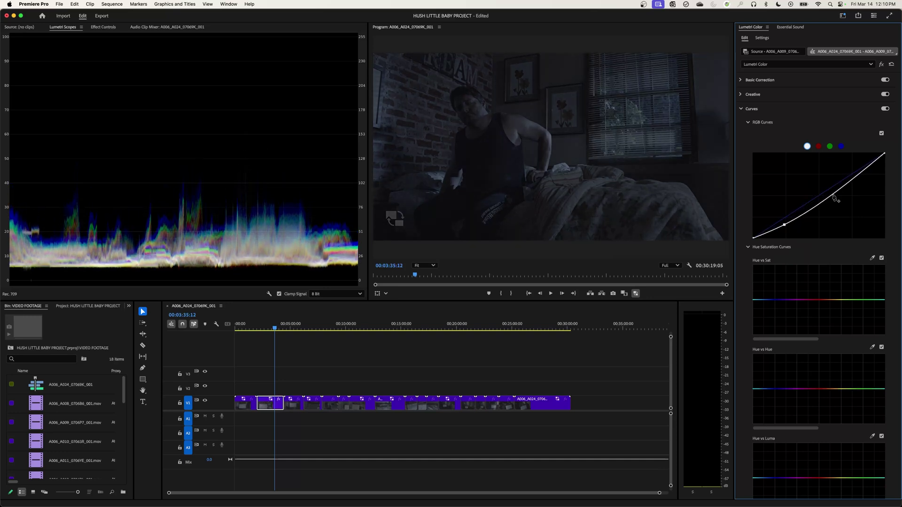
drag(834, 195, 822, 184)
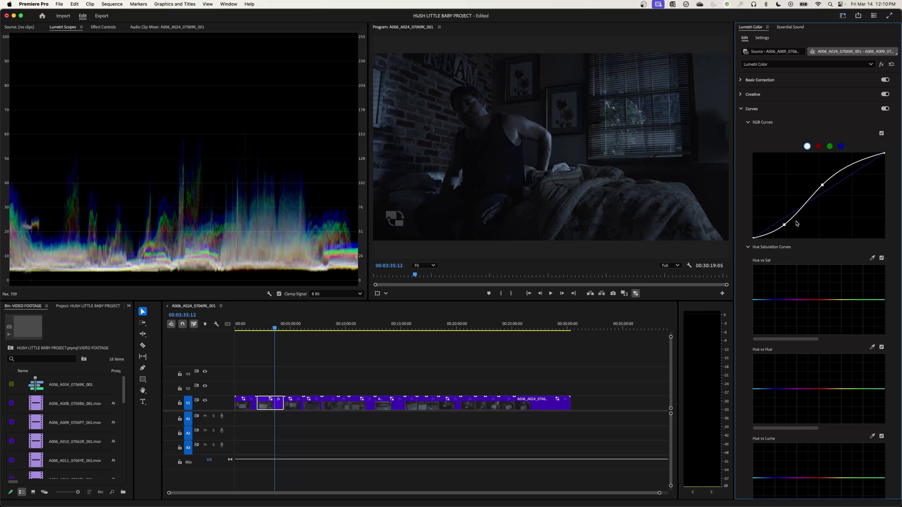
drag(785, 227, 789, 222)
drag(823, 185, 825, 180)
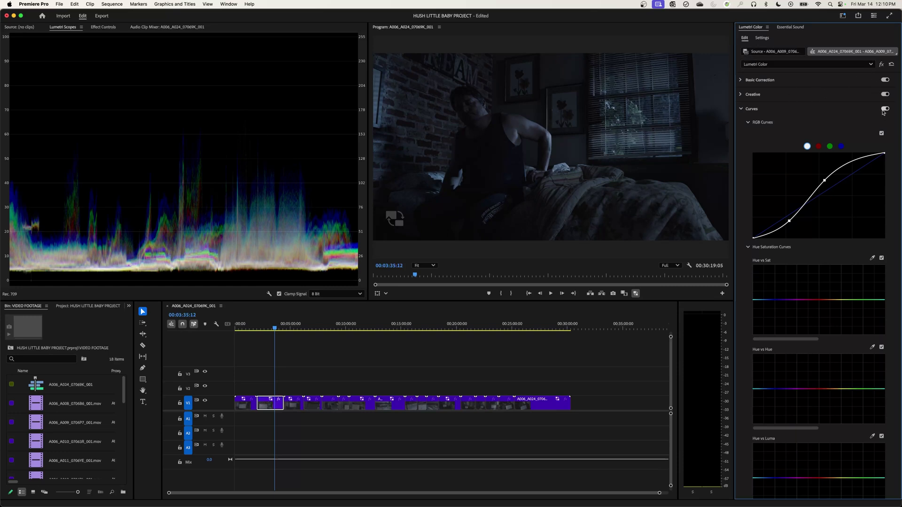
- Toggle the RGB curve off and on to compare, then reset it to straight
click(881, 134)
click(881, 134)
double_click(803, 182)
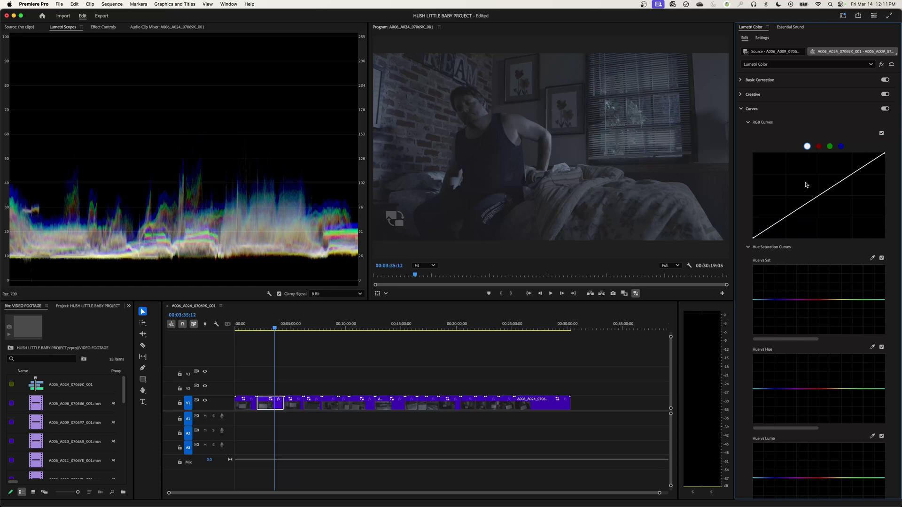
- Raise Contrast to 69.2 and add RGB curve points forming an S, pulling the white point left
click(785, 82)
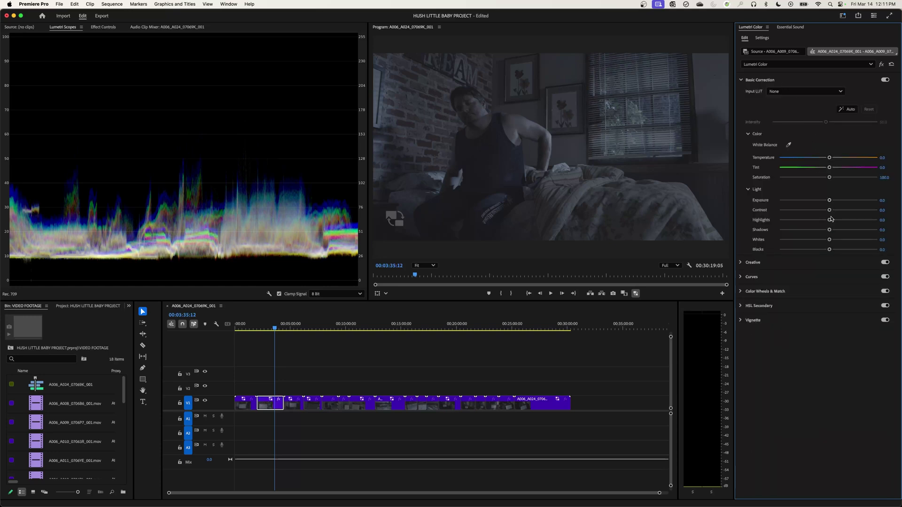
drag(829, 210, 873, 211)
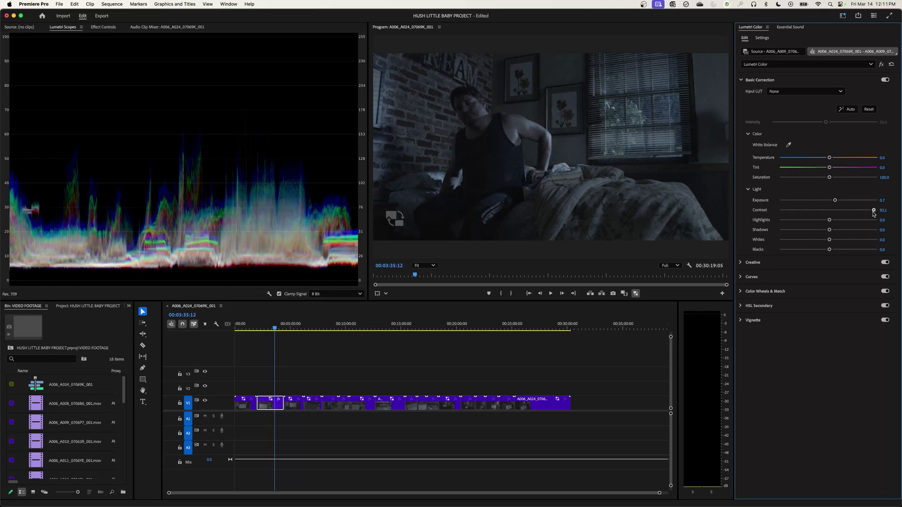
click(752, 277)
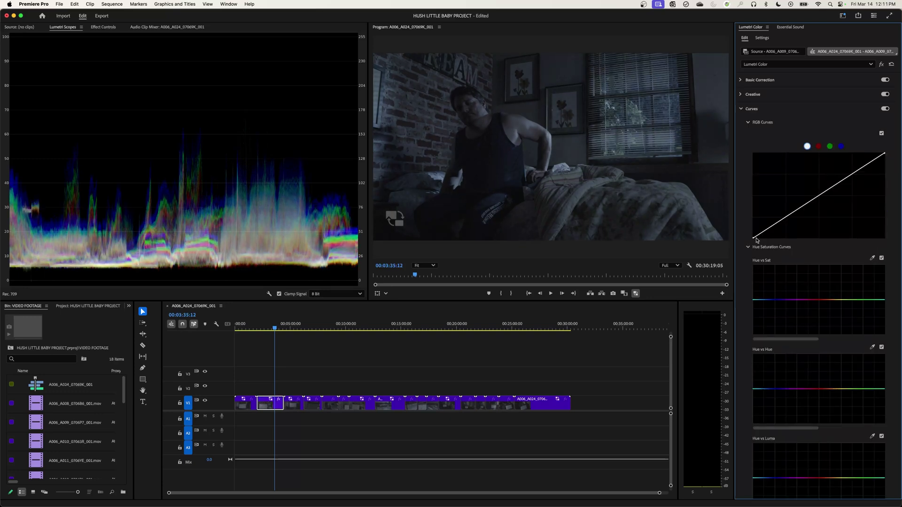
drag(753, 239, 755, 237)
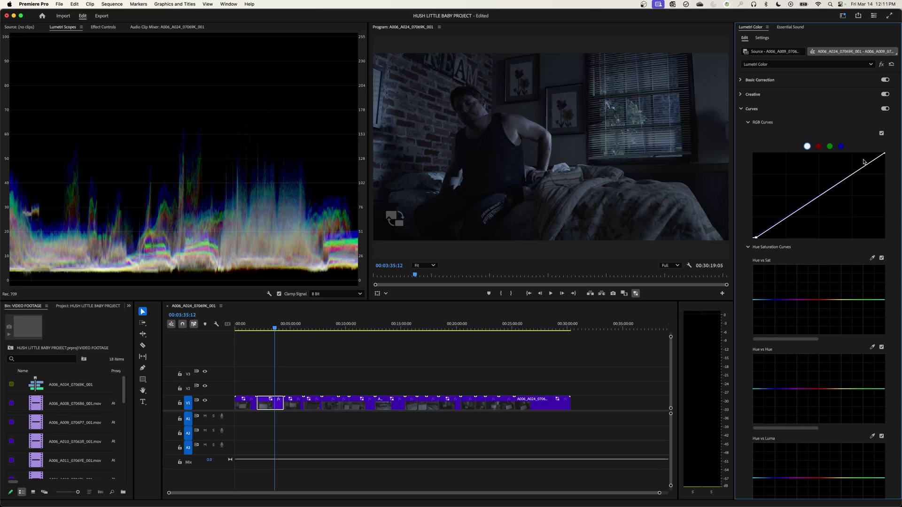
drag(884, 155, 875, 154)
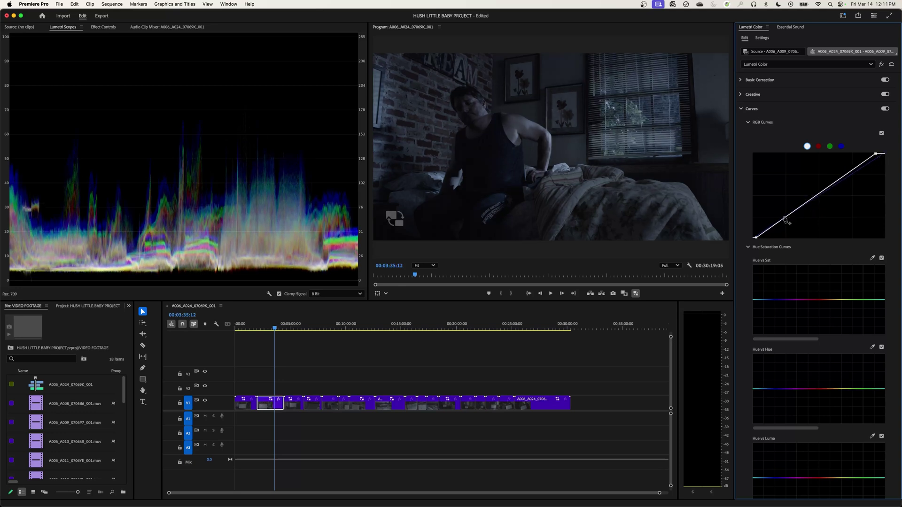
drag(787, 216, 788, 220)
drag(831, 190, 827, 181)
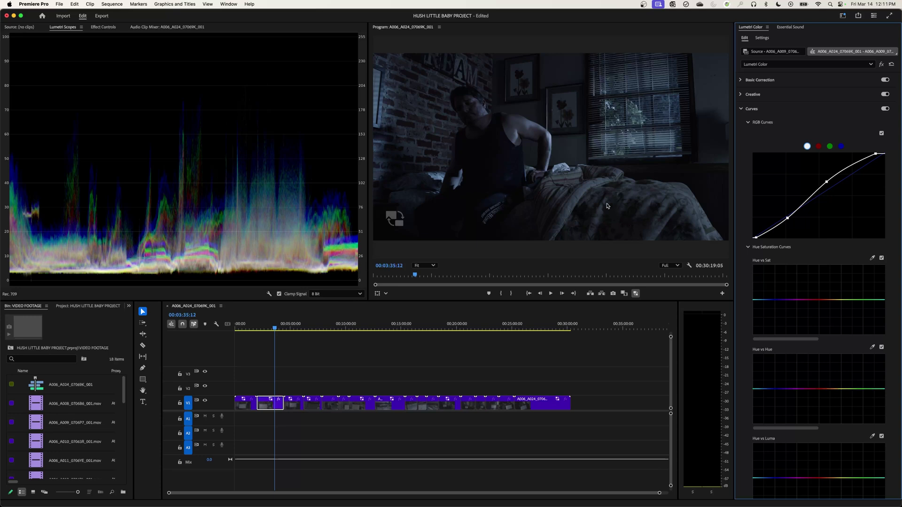
- Reset the clip's entire Lumetri grade and bring up the workspace layouts list
click(891, 65)
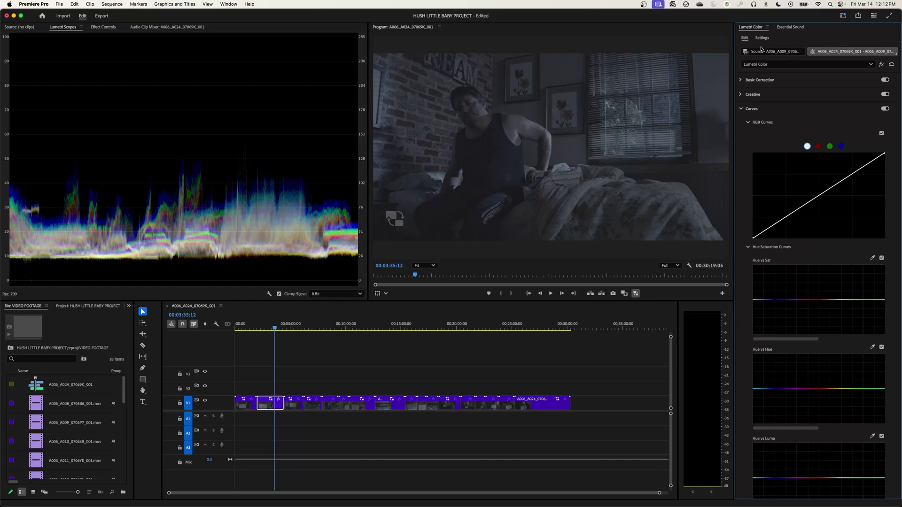
click(228, 3)
mouse_move(234, 13)
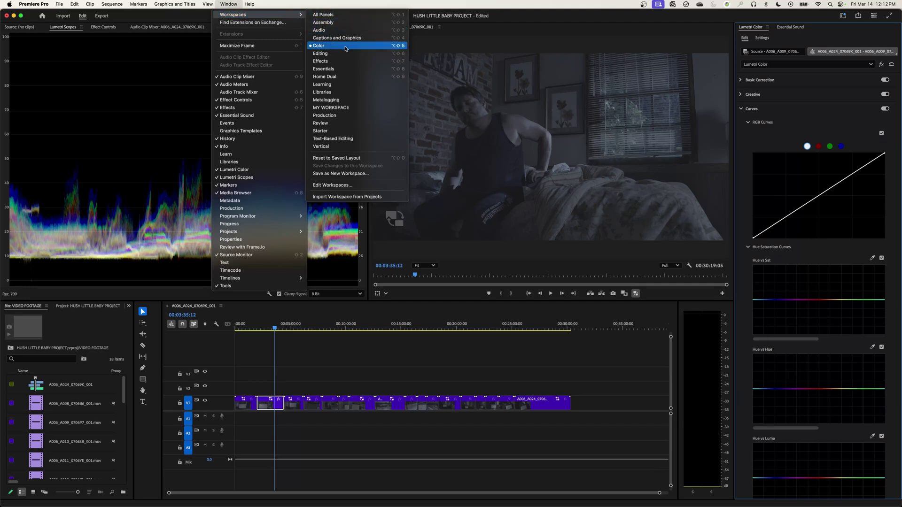
- Open the Lumetri Color panel and marquee-select all footage clips in the bin
click(348, 24)
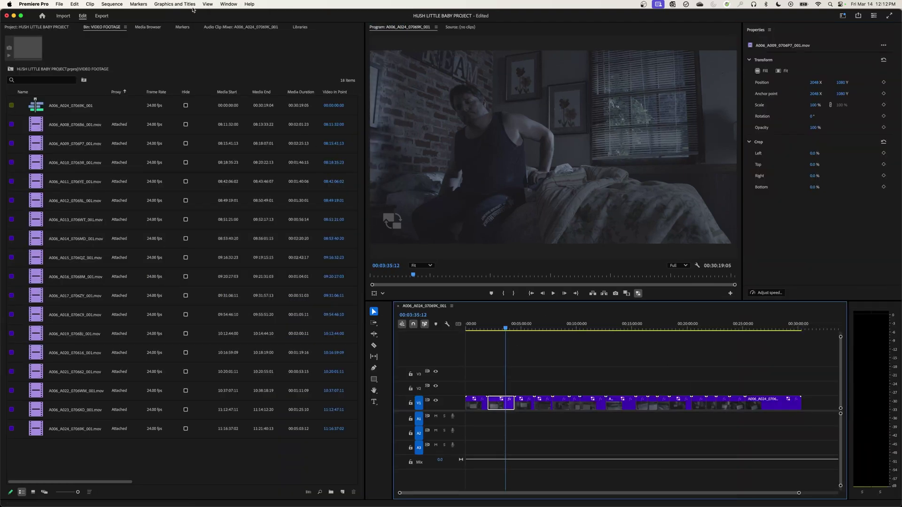
click(229, 4)
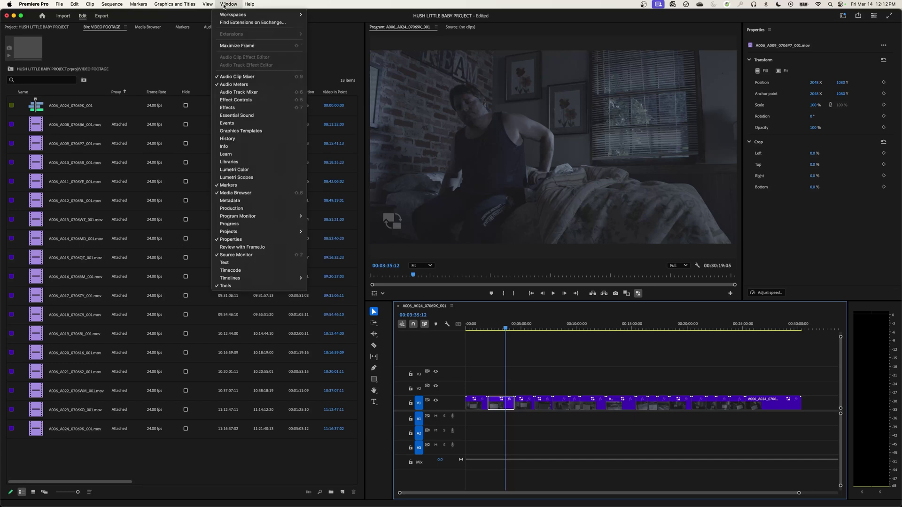
click(250, 171)
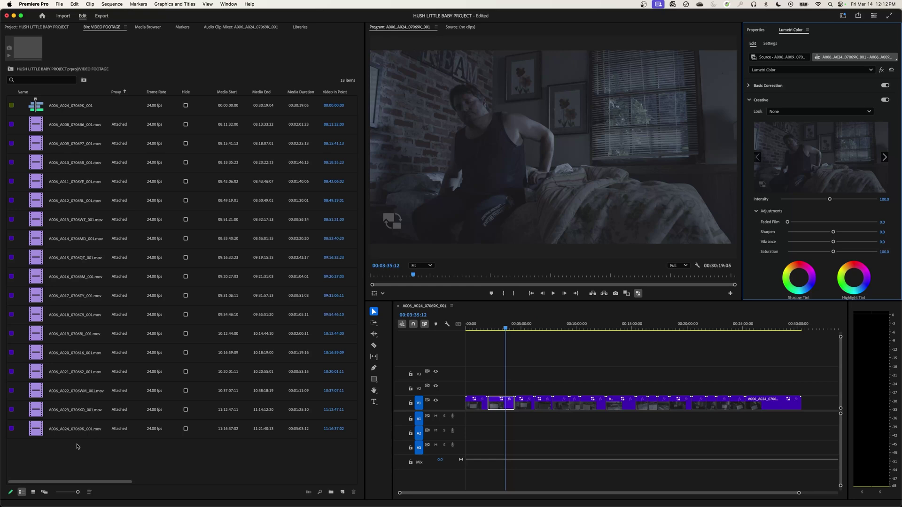
drag(77, 446, 55, 130)
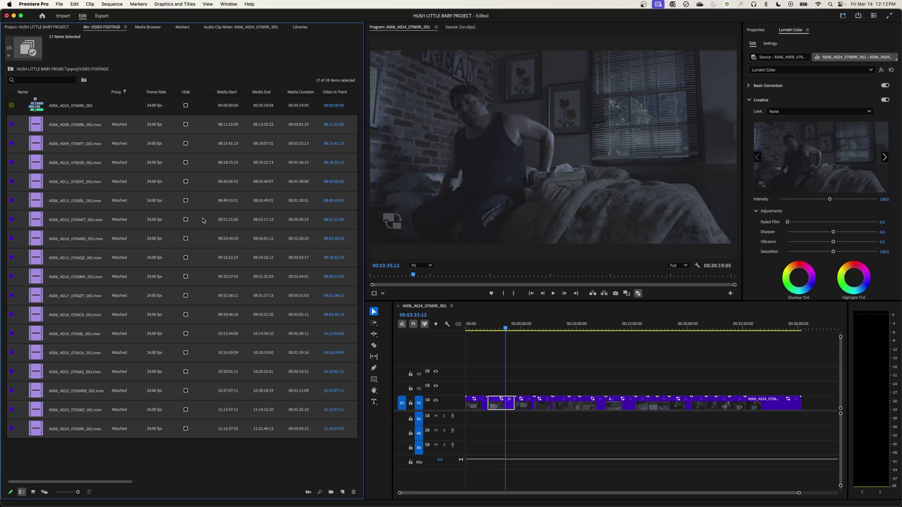
- Go to the Lumetri Settings tab and show the Source Clip Input LUT choices
click(770, 44)
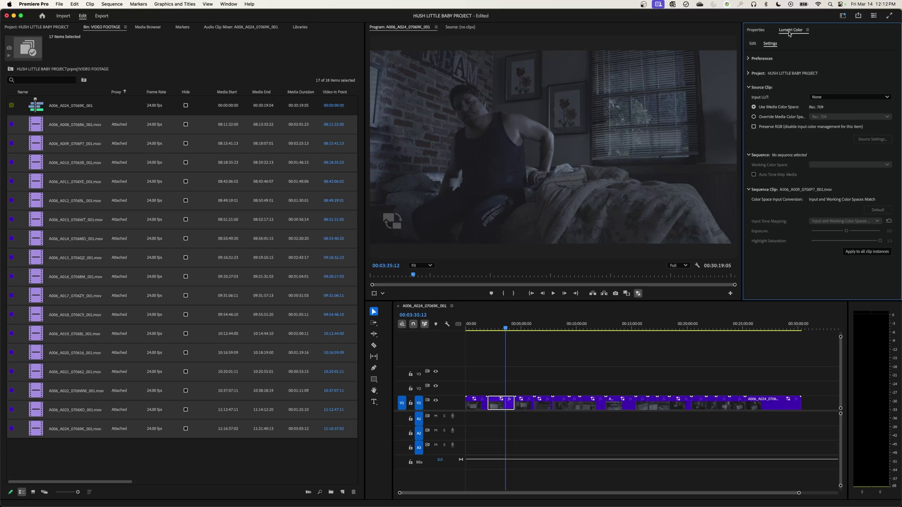
click(753, 45)
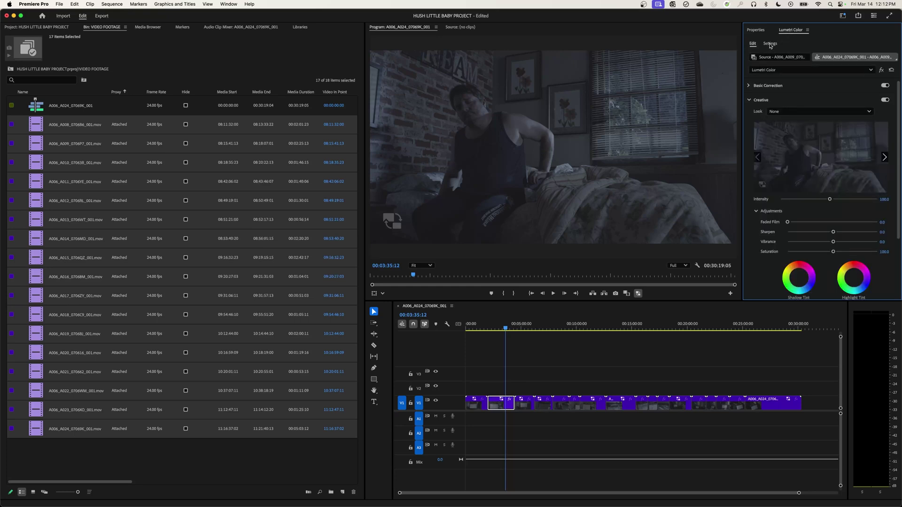
click(770, 44)
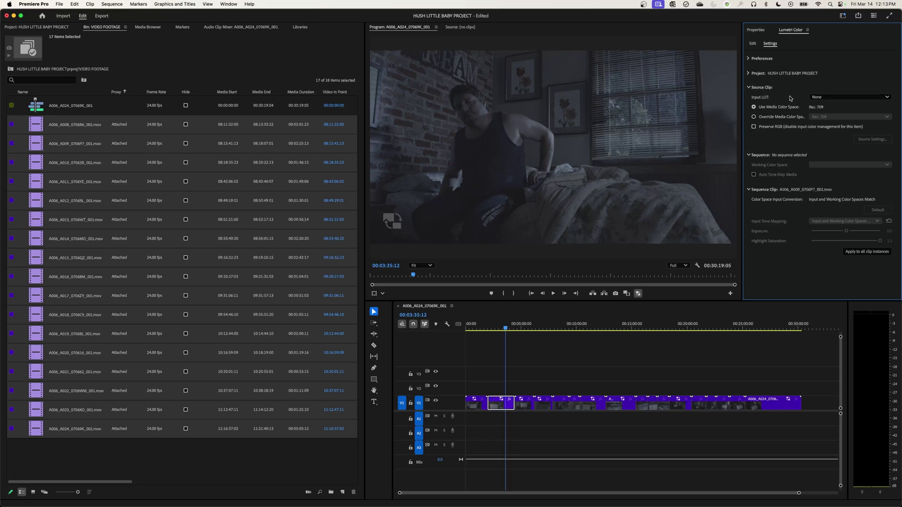
click(816, 98)
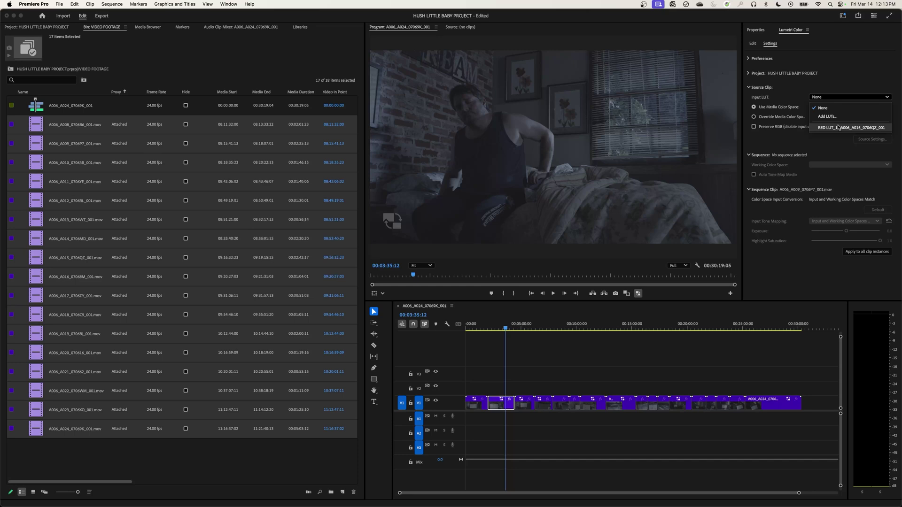
- Load RED LUT_15.A006_A015_0706QZ_001.cube from the HUSH LITTLE BABY PRODUCTION folder as input LUT
click(827, 118)
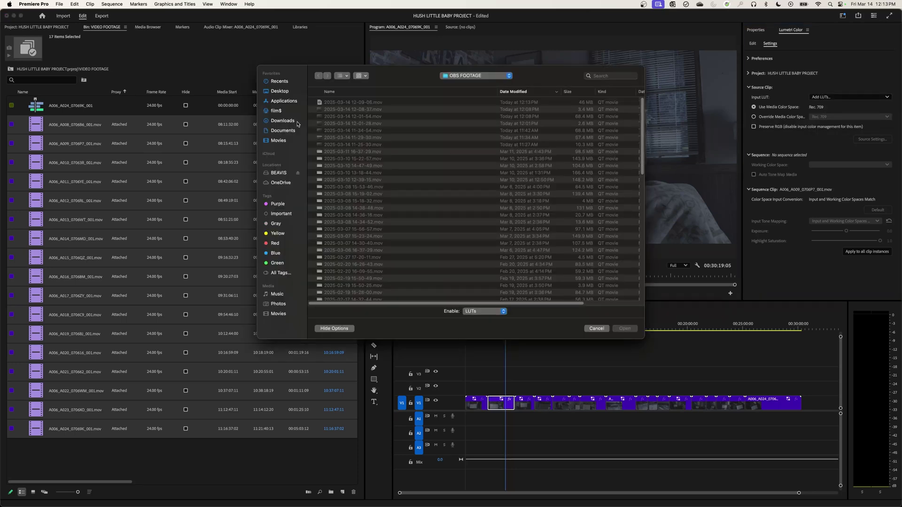
click(279, 173)
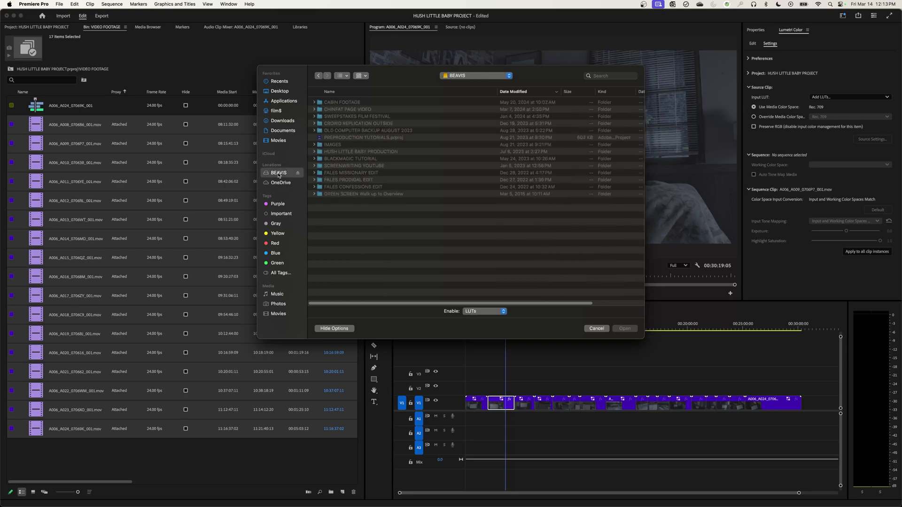
double_click(349, 152)
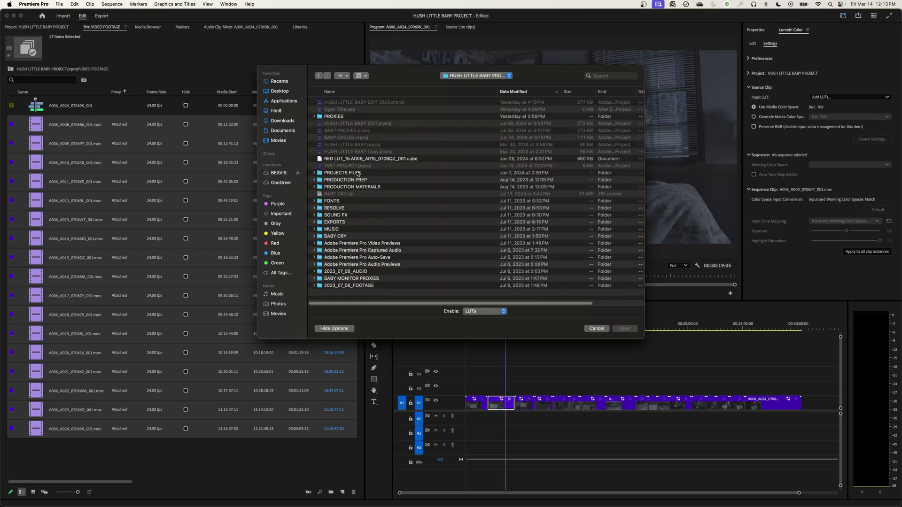
click(358, 92)
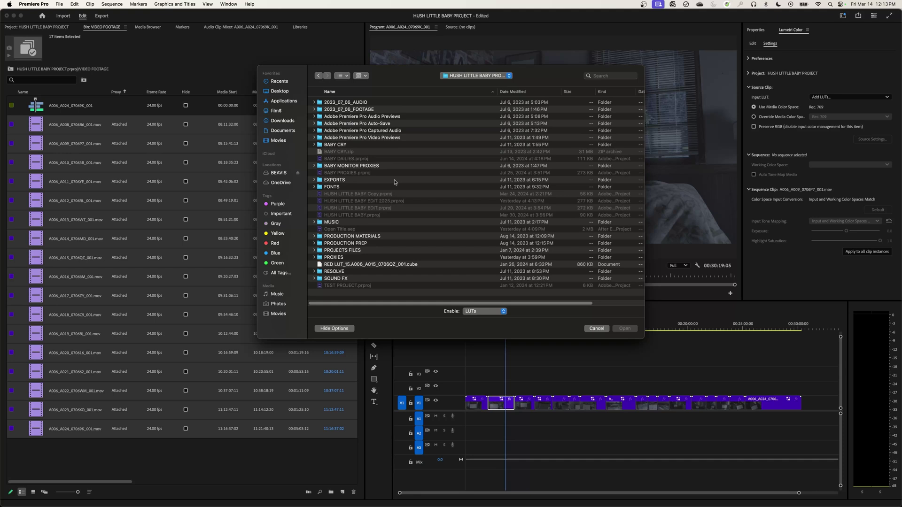
click(374, 266)
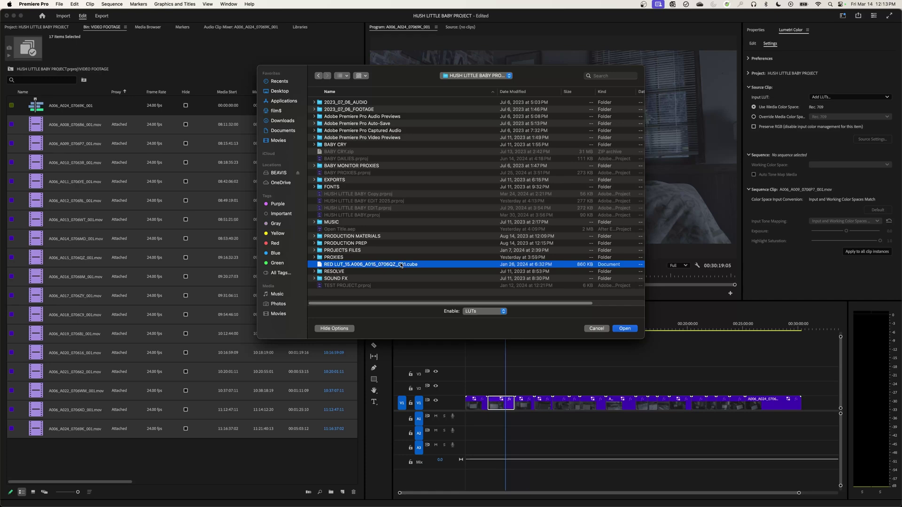
click(625, 329)
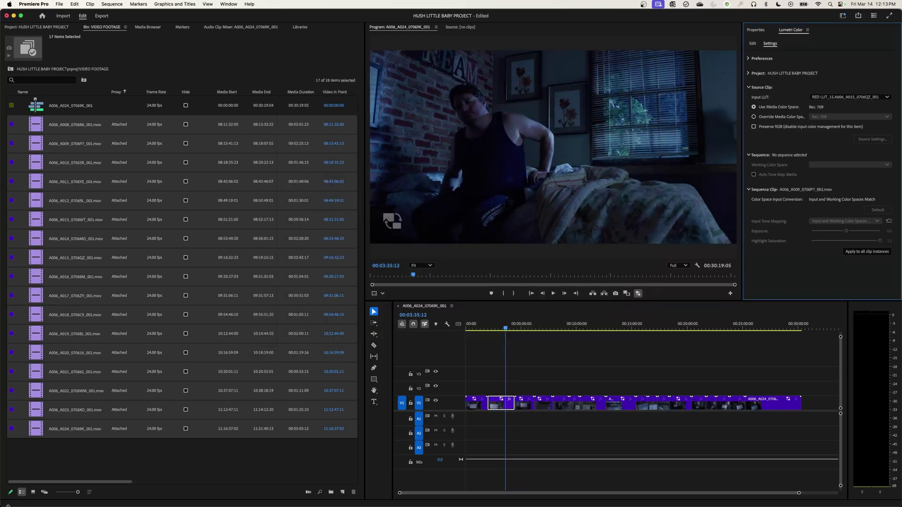
- Reselect all footage clips in the bin and set their Input LUT to the RED LUT
drag(84, 465, 32, 124)
click(852, 97)
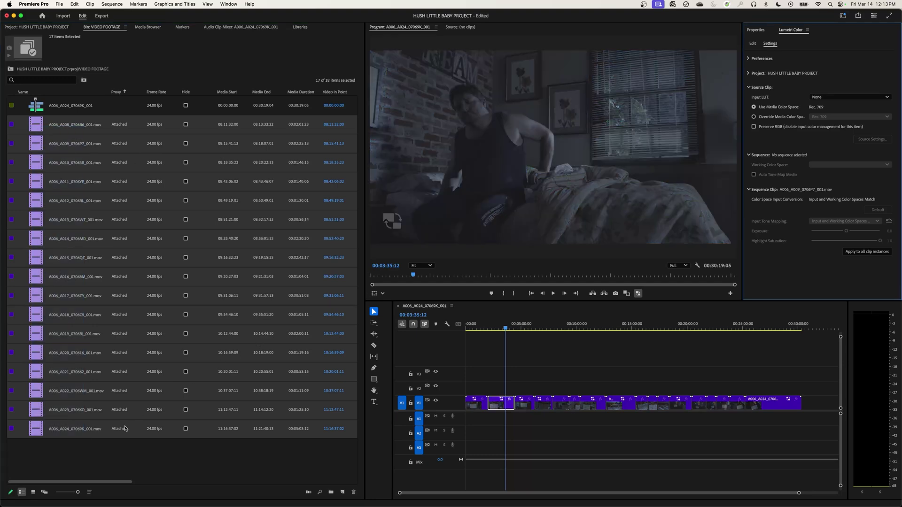
drag(96, 453, 46, 129)
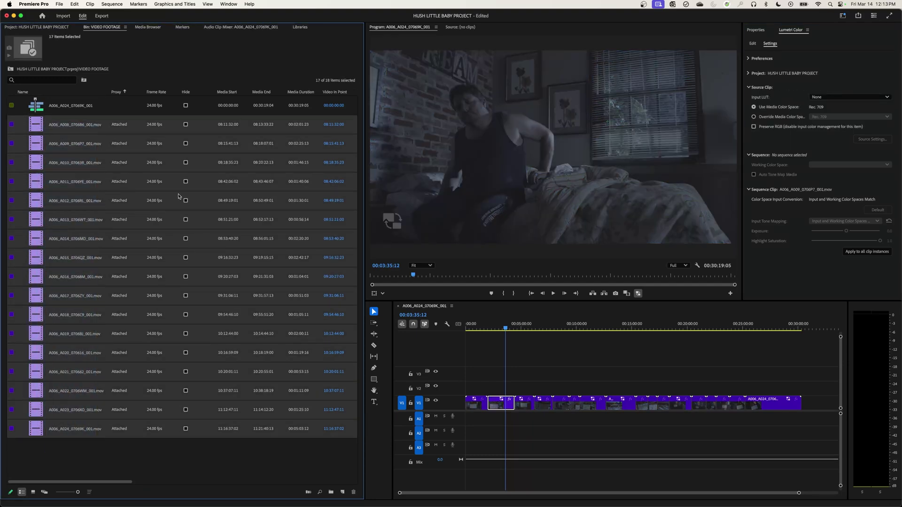
click(836, 97)
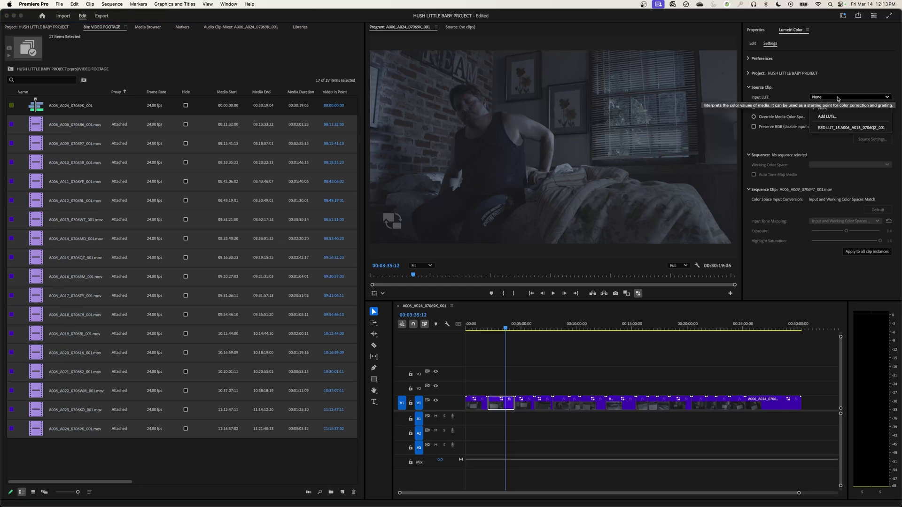
click(845, 128)
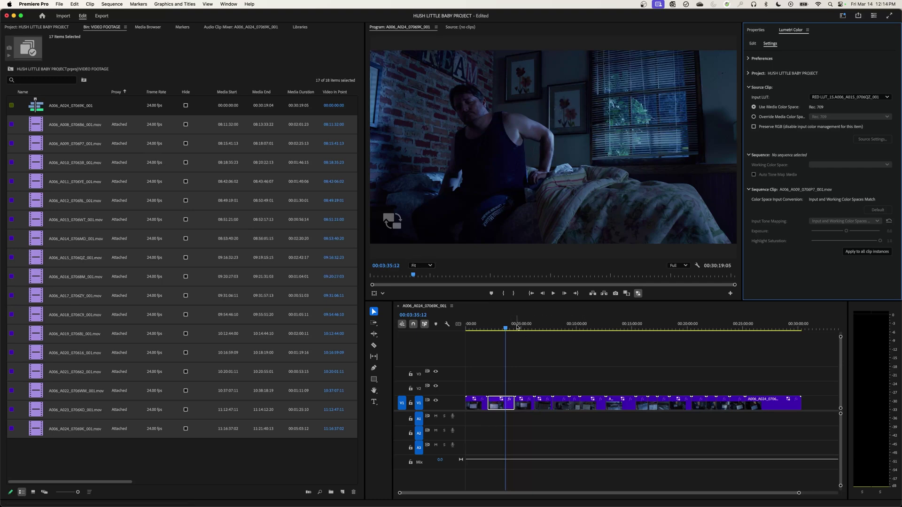
- Preview another shot, reapply the RED LUT to the selected clips, and return to the sequence start
drag(505, 328, 656, 345)
key(space)
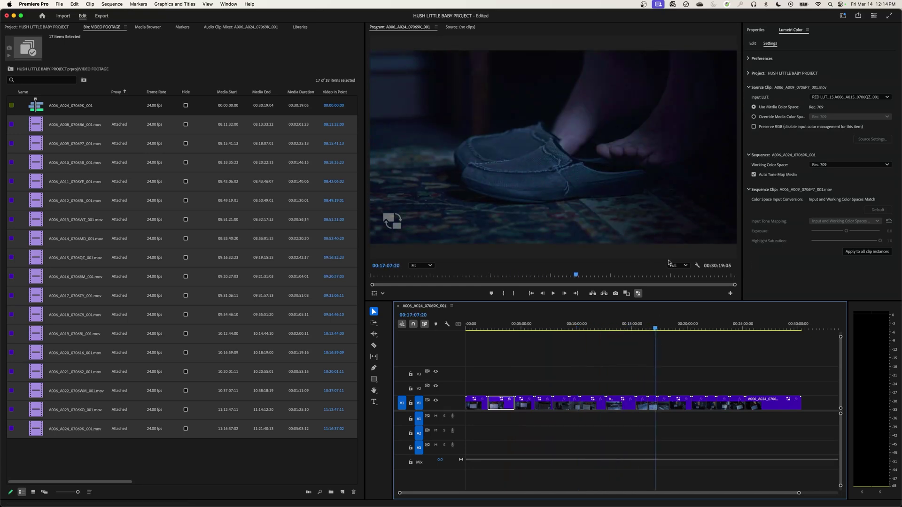
click(845, 97)
click(823, 98)
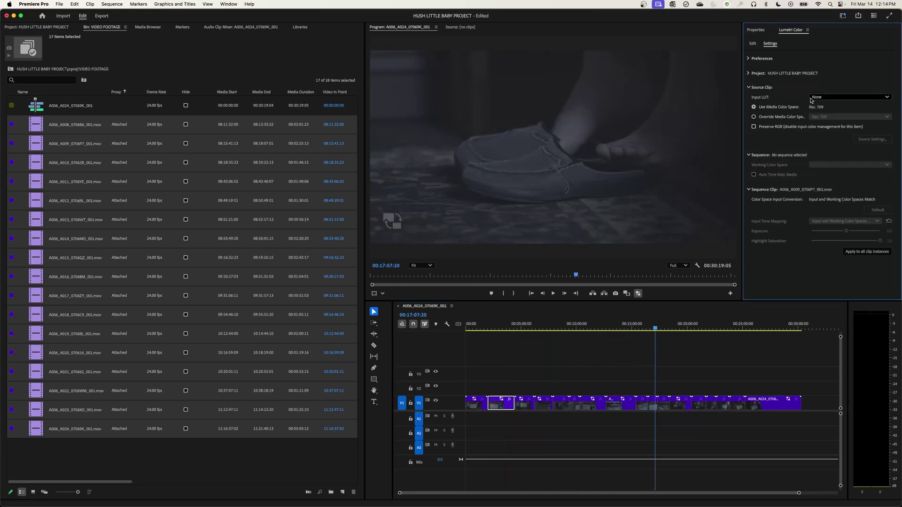
click(819, 97)
click(850, 127)
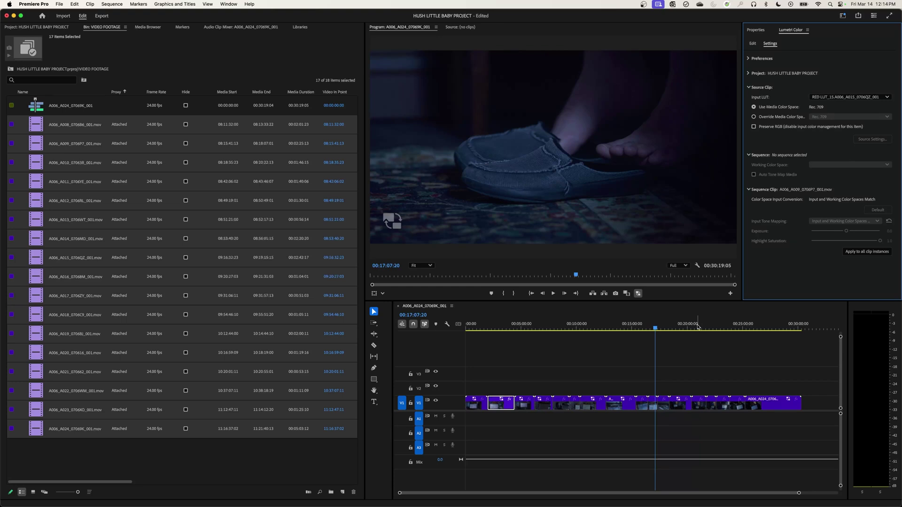
click(514, 304)
key(Home)
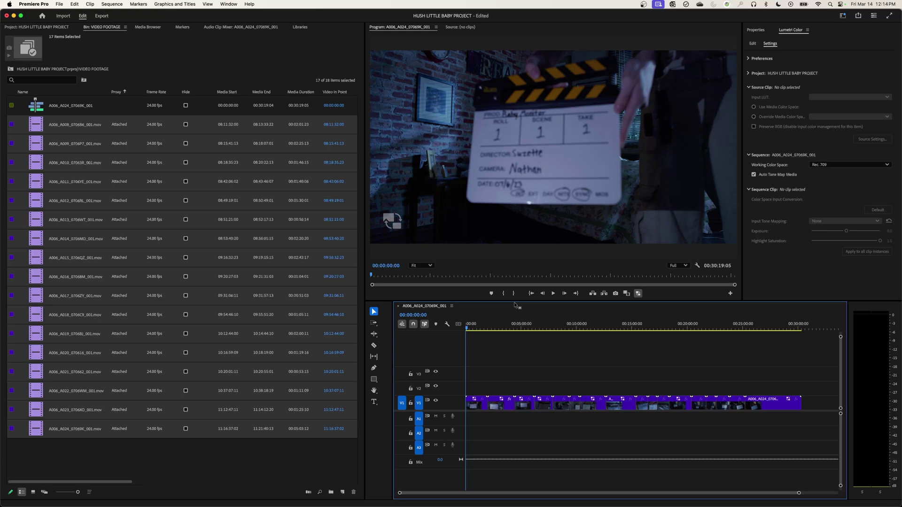